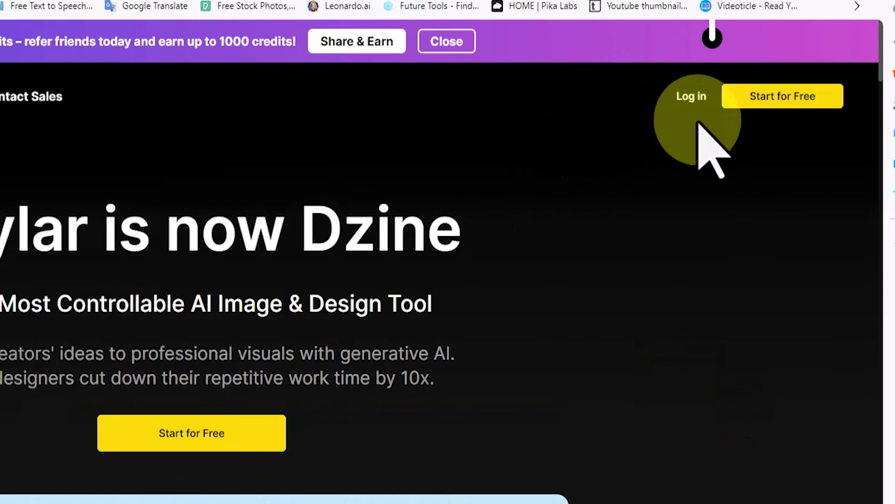
Step: Sign in to Dzine with the Google account and browse the home dashboard
click(532, 93)
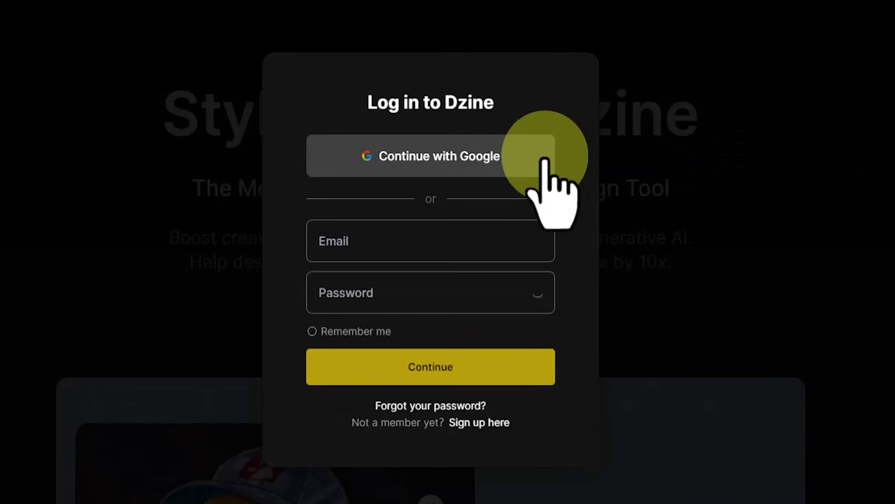
click(544, 160)
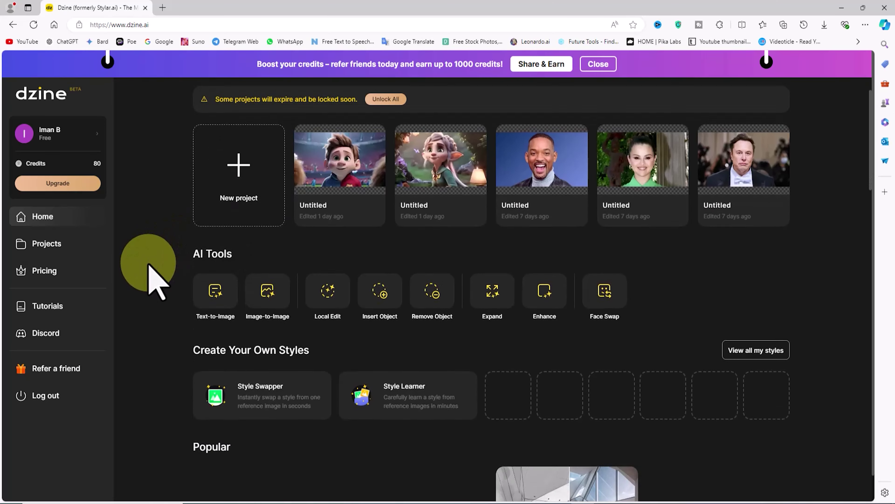
scroll(150, 273, down, 2)
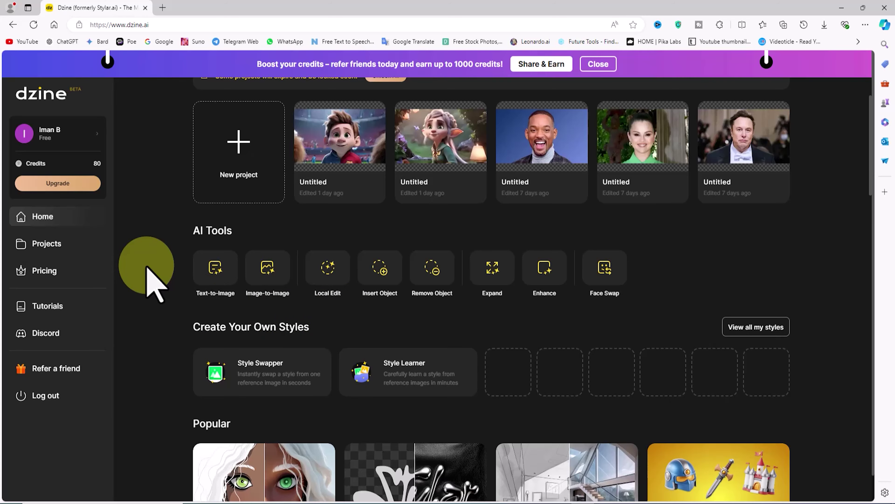
scroll(145, 261, down, 5)
scroll(144, 259, up, 2)
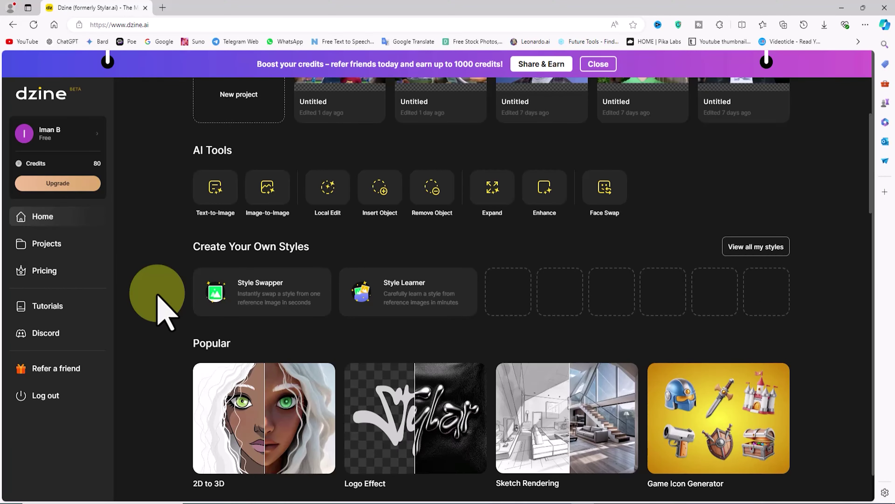
scroll(166, 312, down, 2)
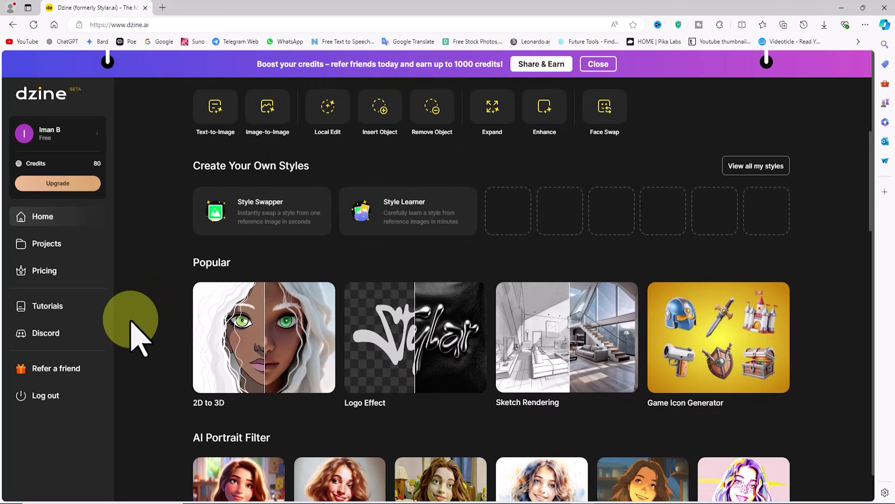
scroll(139, 338, down, 8)
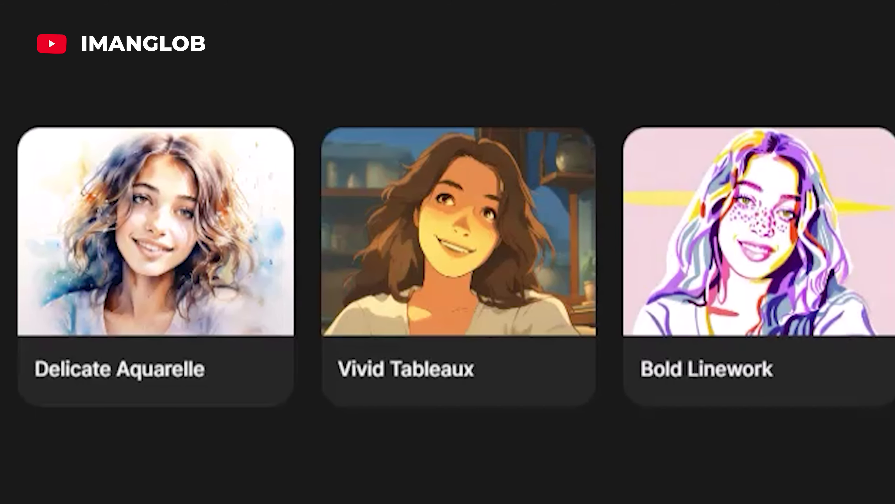
scroll(131, 322, down, 4)
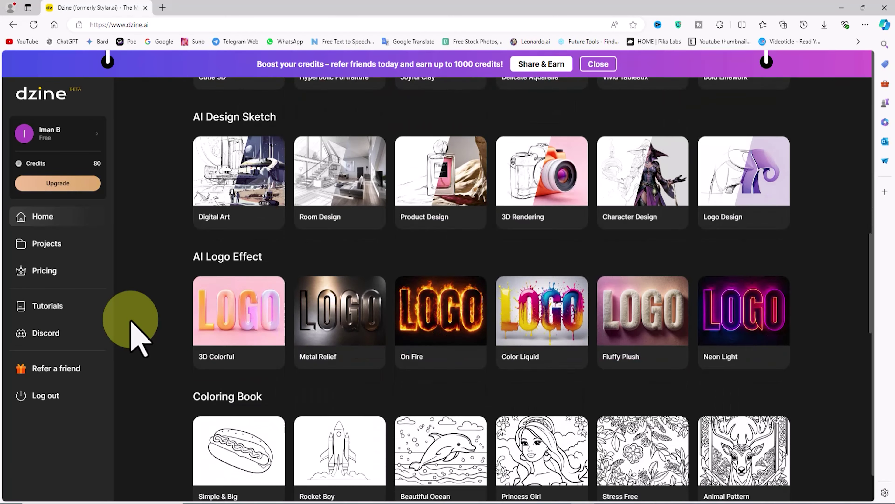
scroll(131, 322, down, 10)
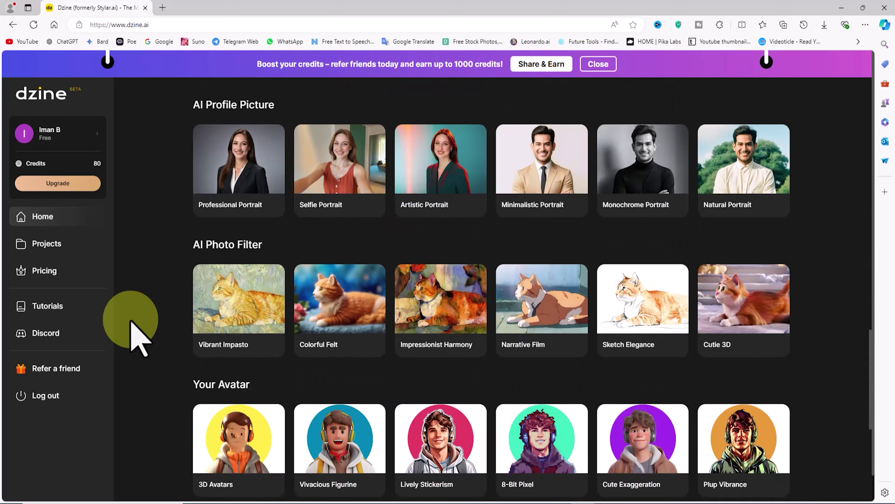
scroll(131, 322, down, 12)
scroll(131, 322, up, 13)
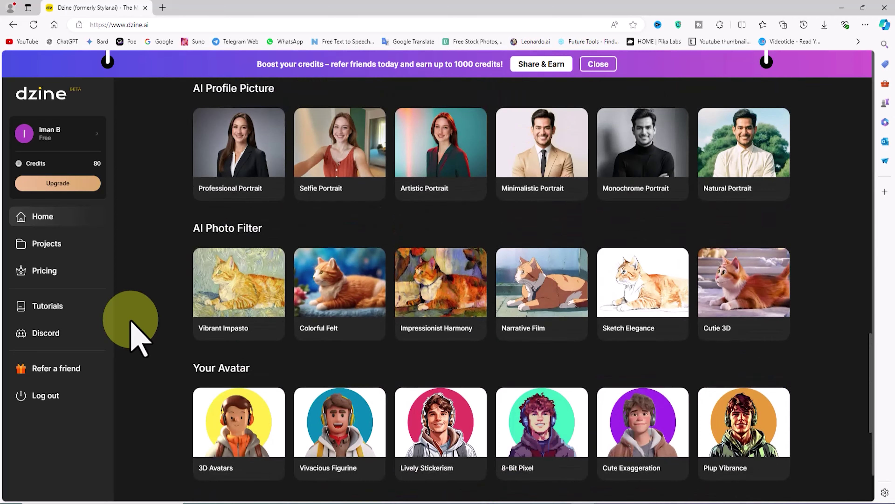
scroll(131, 322, up, 15)
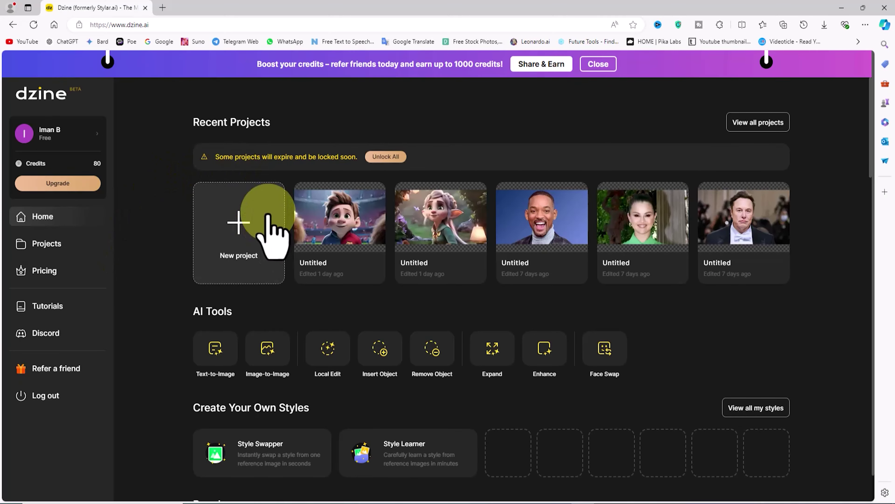
Step: Start a new project named 'Iman' with a 16:9 canvas of 1536×864
click(273, 261)
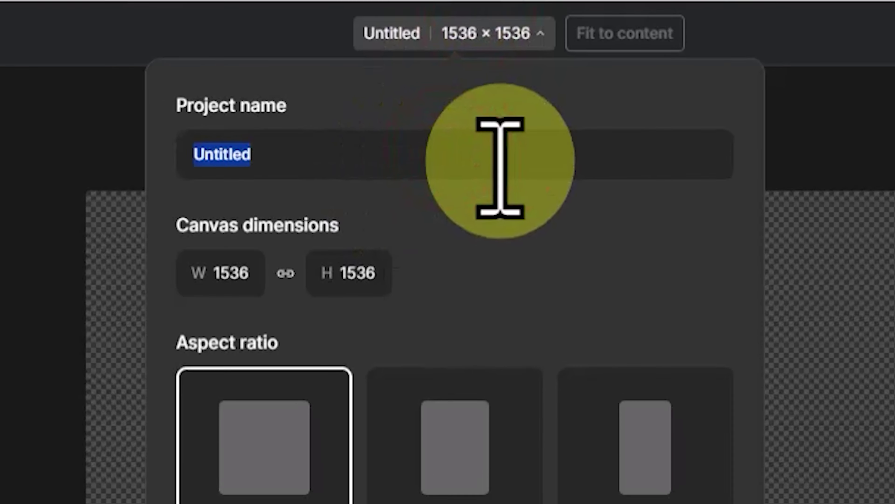
text(ImanGlobal)
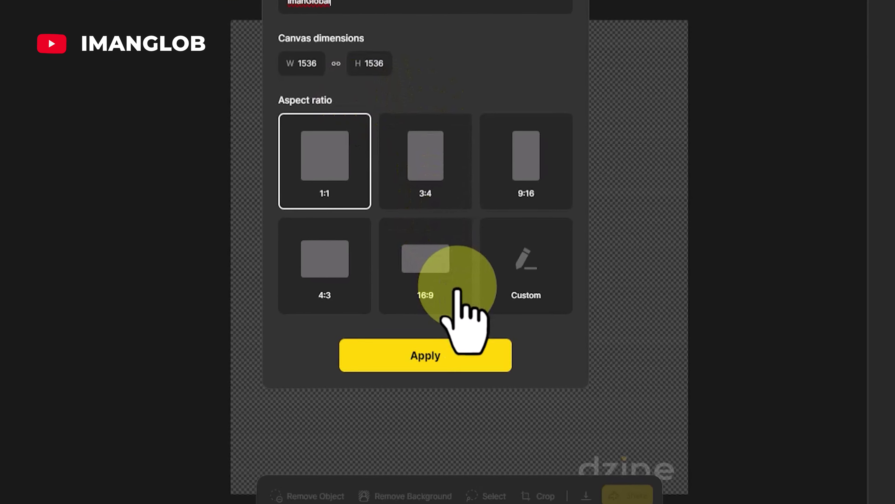
click(436, 306)
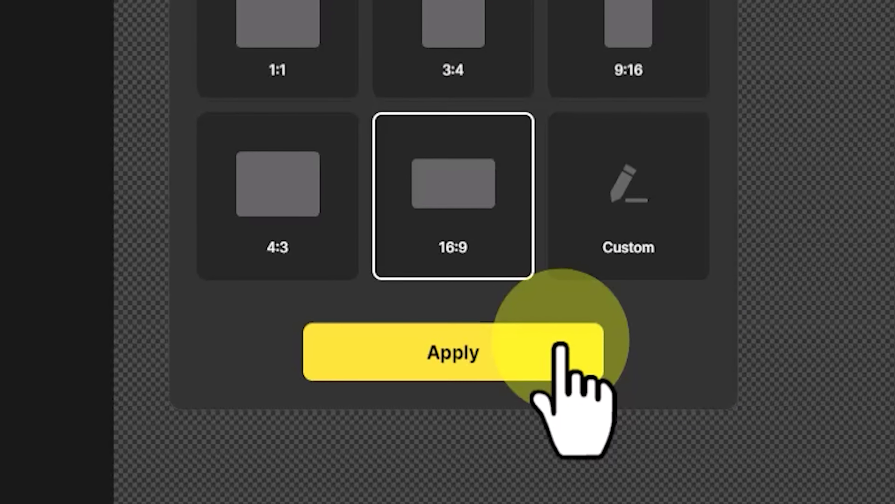
click(550, 344)
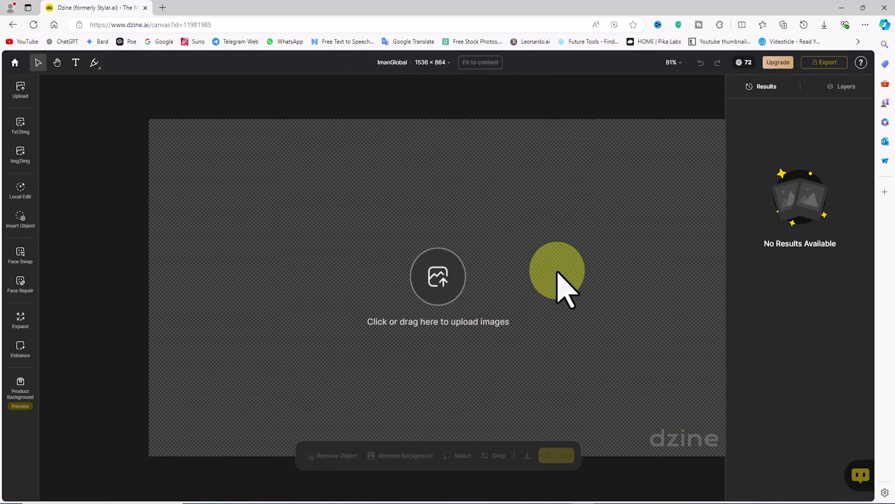
Step: Open Txt2Img, pick the Innocent Cutie style and ready the prompt box
click(21, 123)
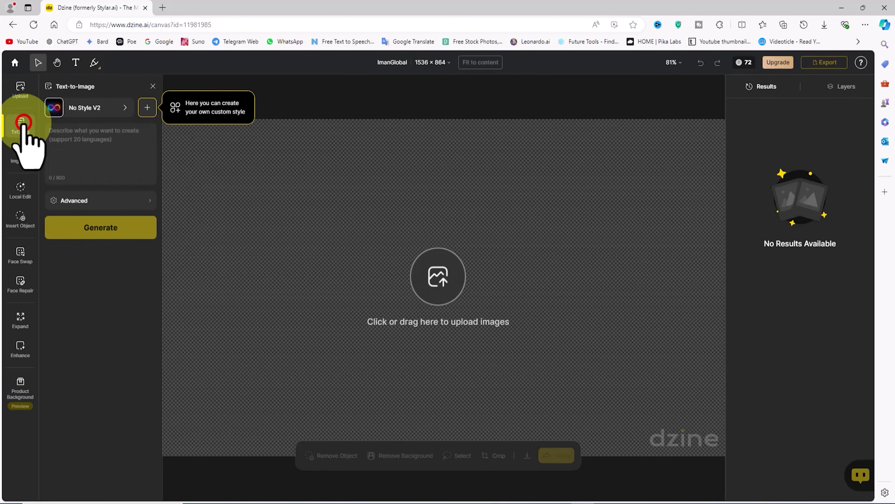
click(121, 106)
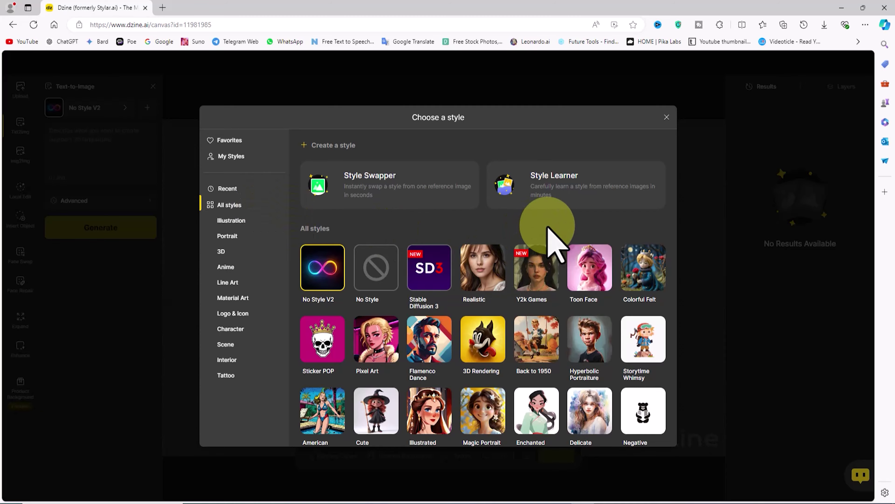
scroll(549, 229, down, 10)
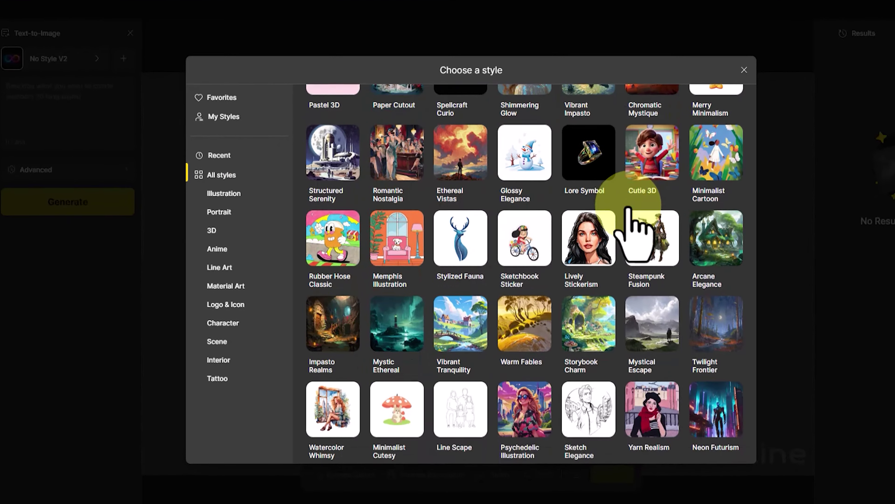
scroll(631, 233, down, 8)
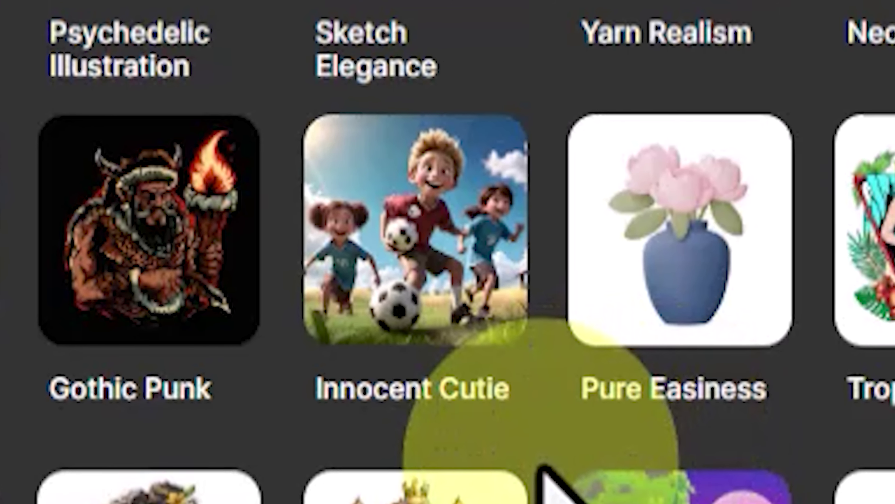
click(440, 197)
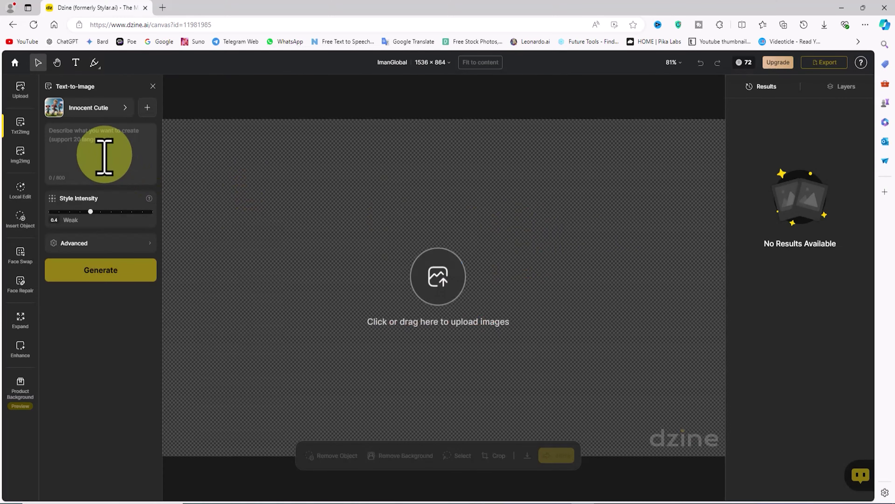
click(104, 155)
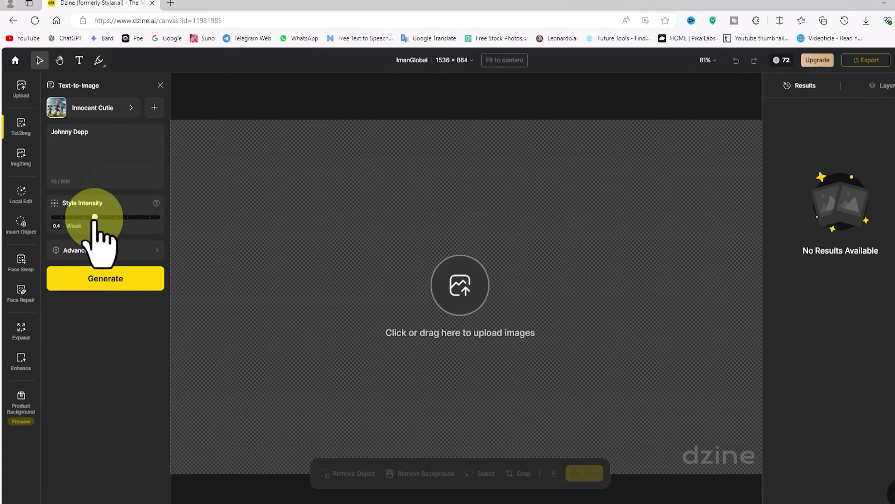
Step: Raise Style Intensity to 0.6 Medium for the Johnny Depp prompt and generate
drag(238, 398, 398, 425)
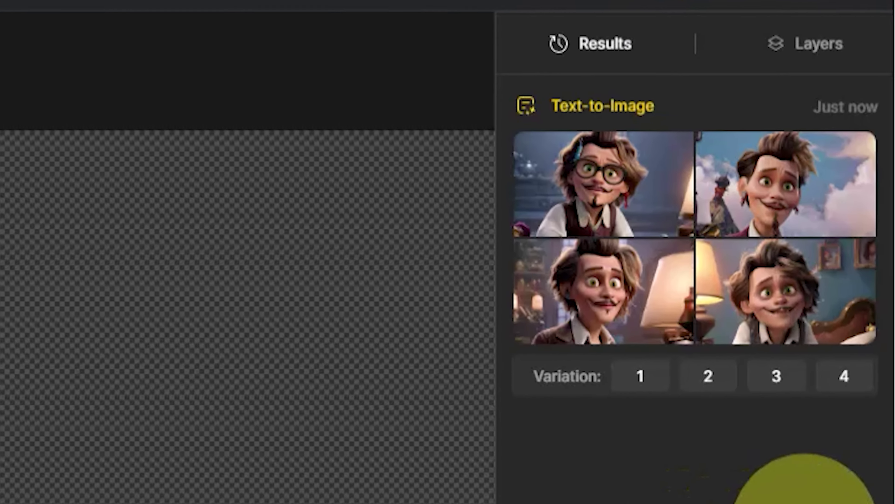
Step: Preview the four variations and place the lamp-and-frames one on the canvas as Layer 2
double_click(681, 304)
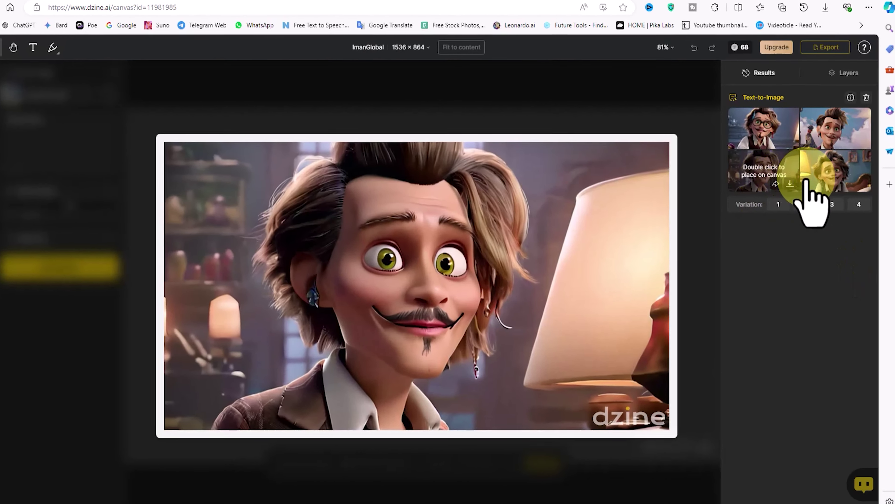
double_click(846, 175)
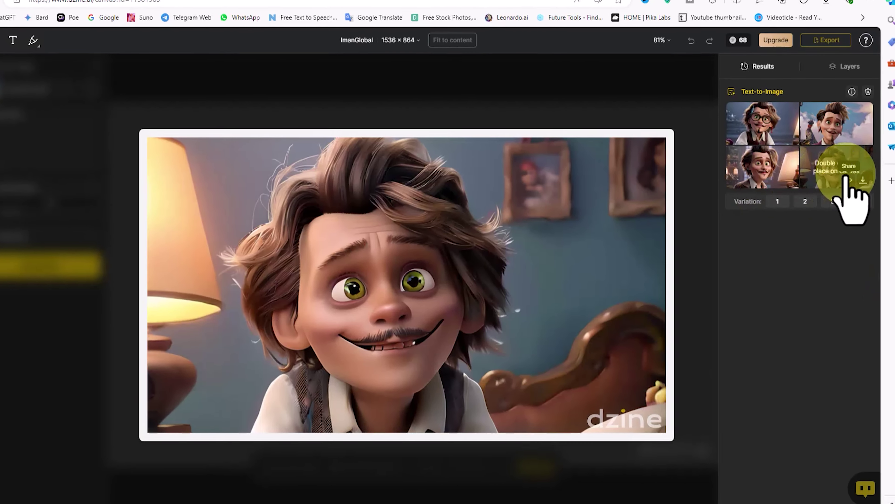
double_click(854, 121)
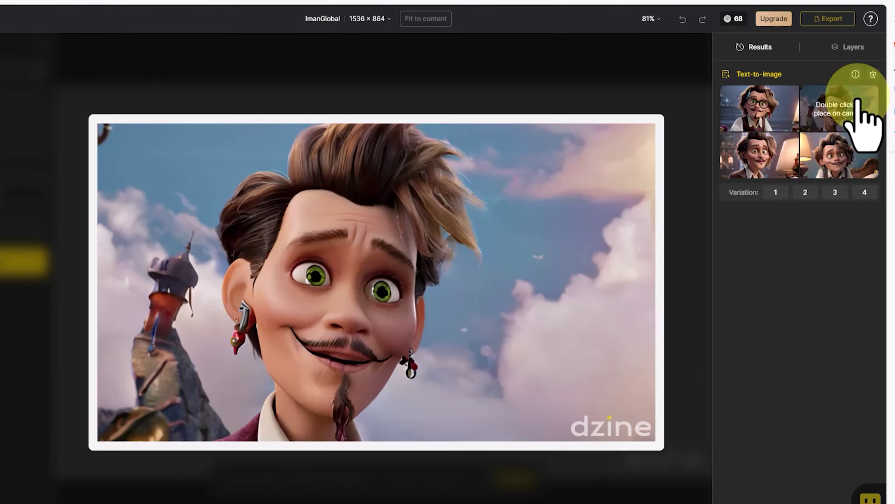
double_click(784, 106)
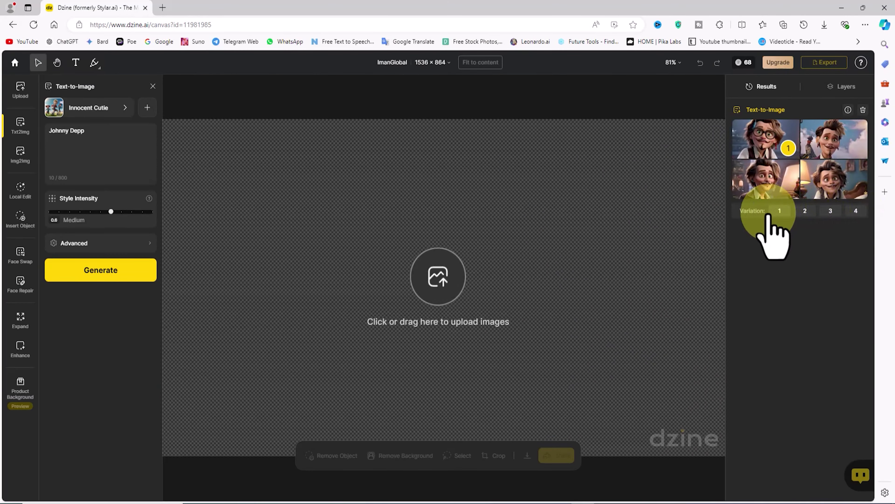
double_click(565, 318)
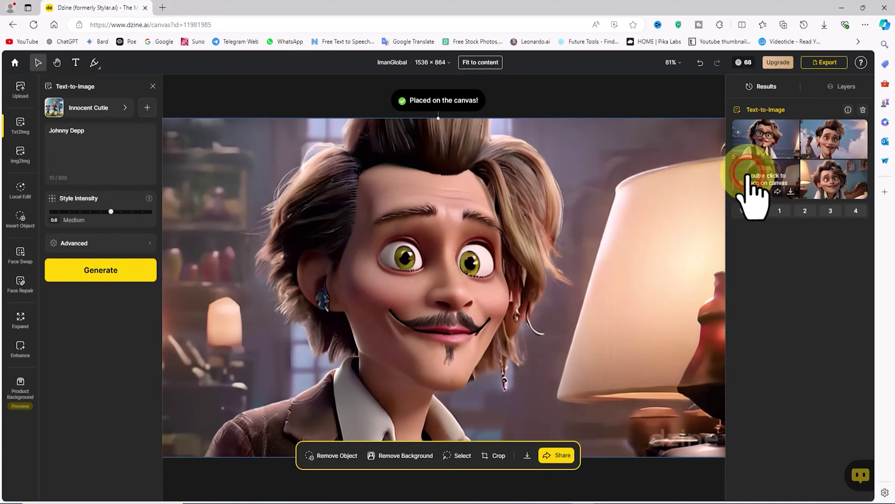
double_click(837, 179)
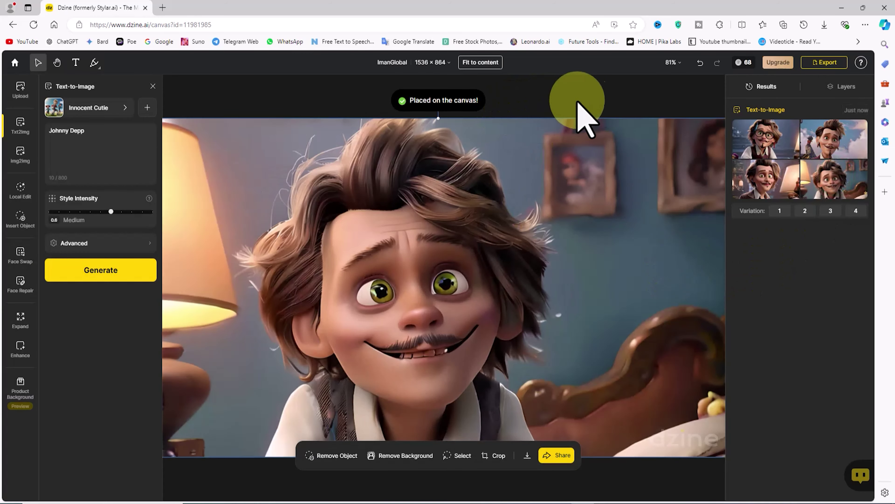
click(863, 91)
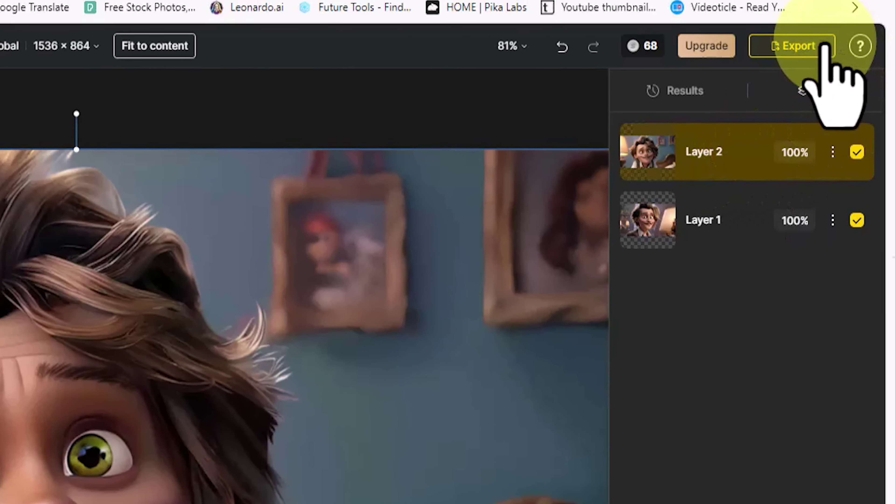
Step: Export the canvas as a JPG instead of PNG and download it
click(825, 51)
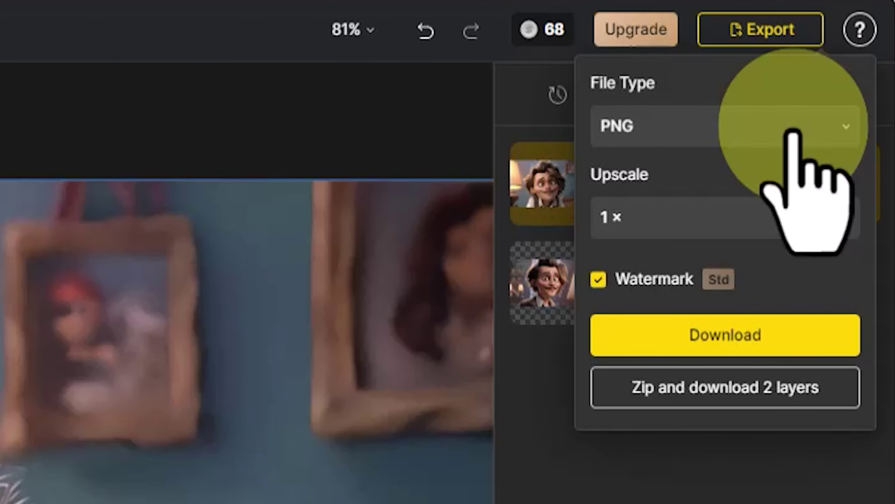
click(795, 122)
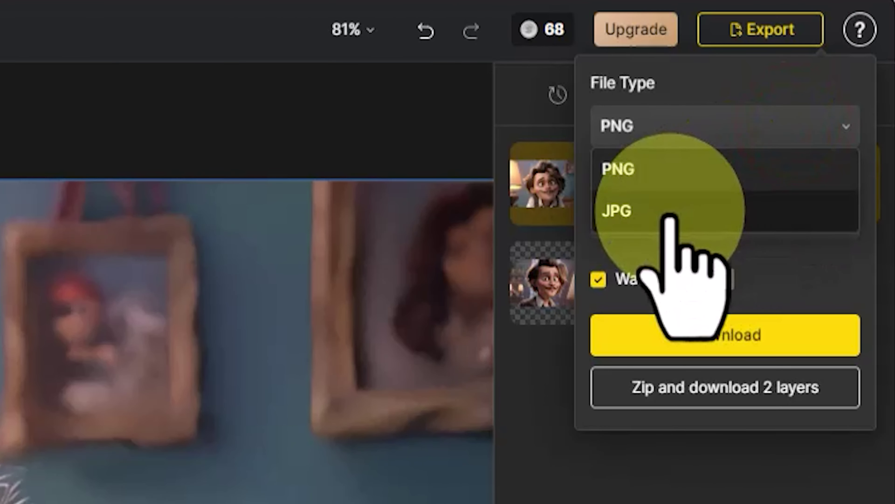
click(704, 204)
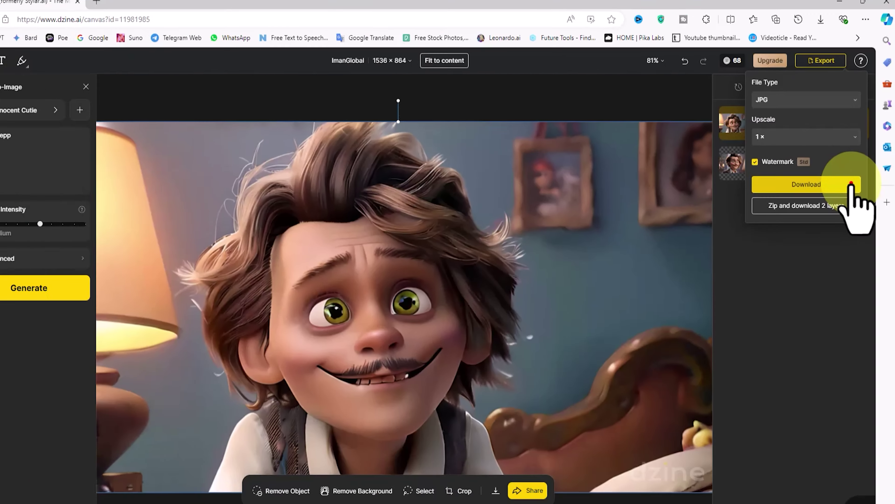
click(846, 340)
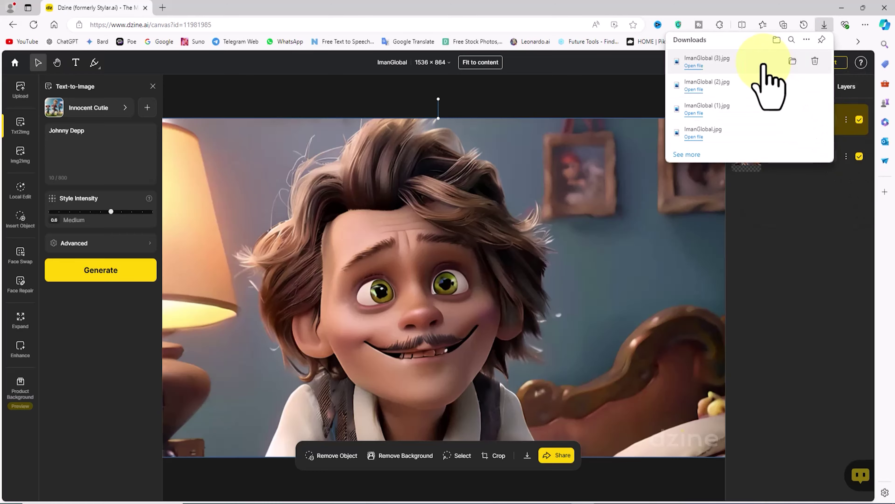
Step: Inspect ImanGlobal (3).jpg at full size in Photos, then close it
click(758, 59)
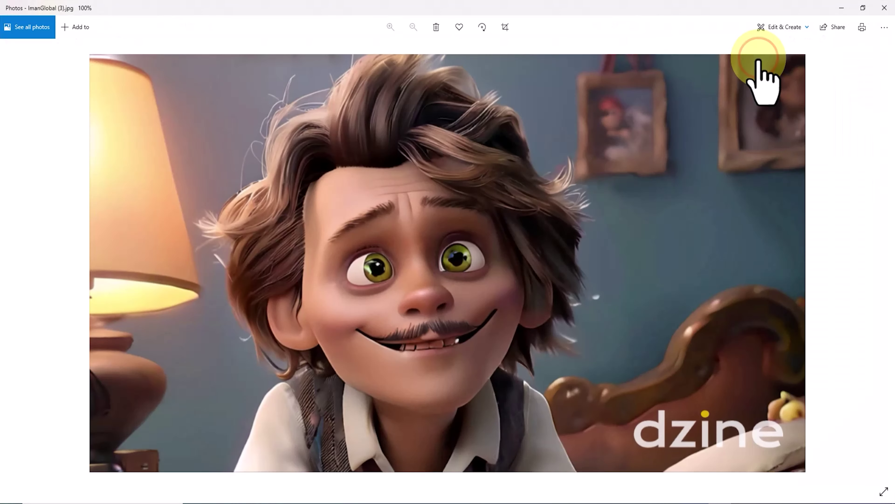
scroll(524, 299, up, 2)
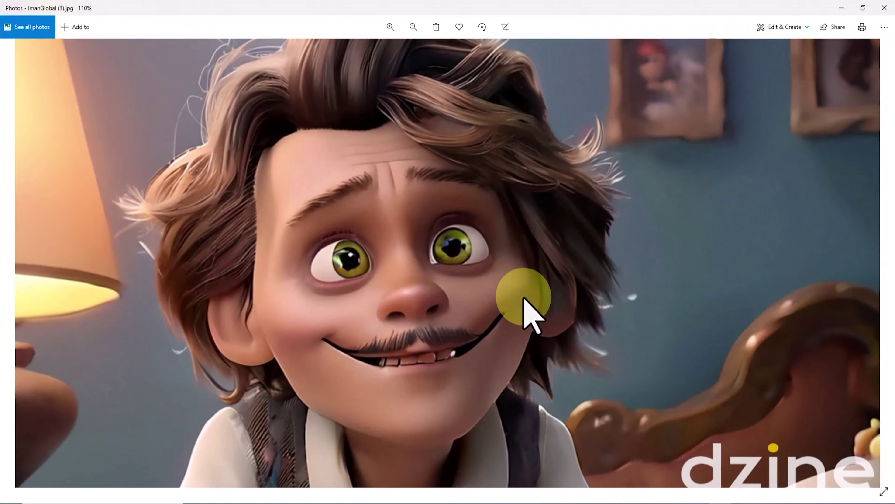
scroll(524, 299, down, 2)
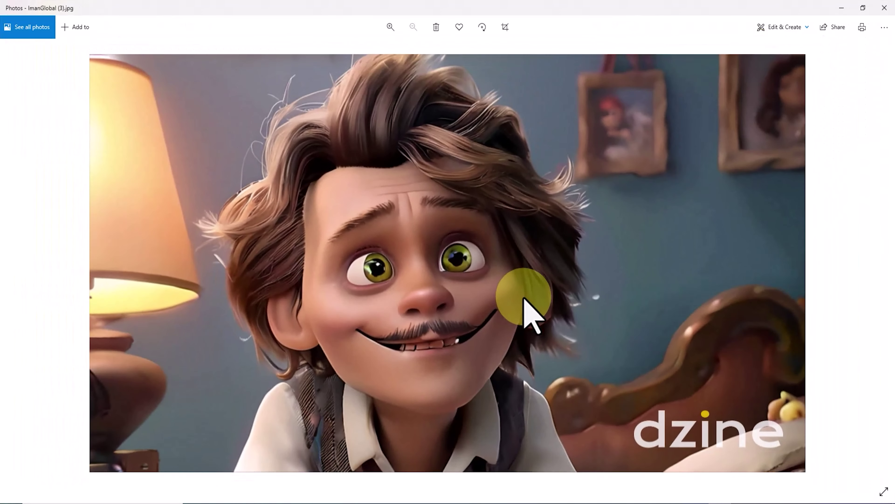
click(890, 9)
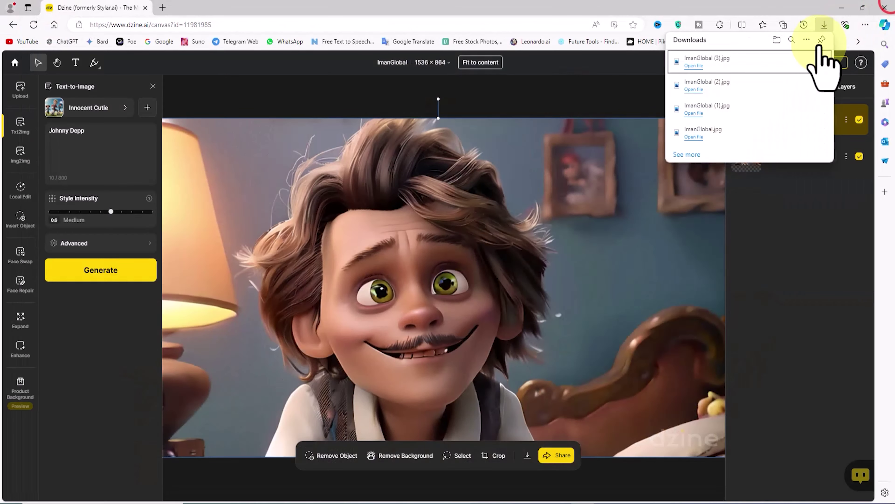
Step: Hide Layer 2, select Layer 1 and download the portrait as a JPG
click(825, 25)
click(860, 120)
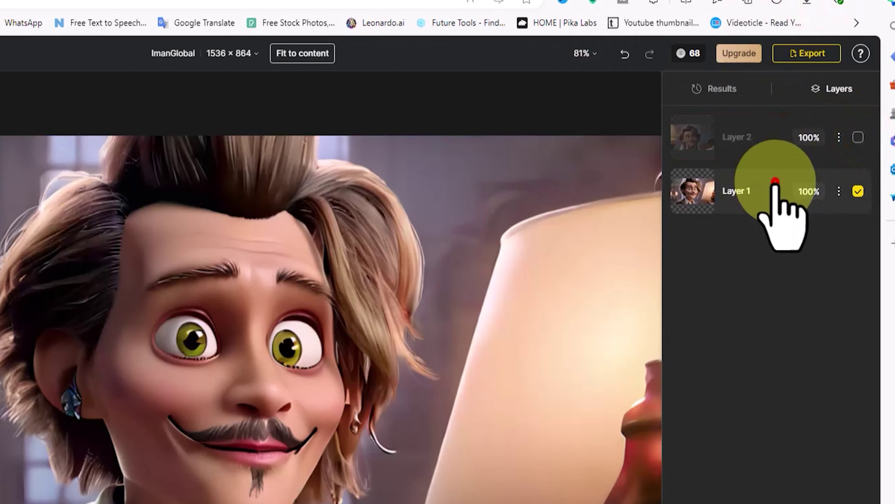
click(802, 155)
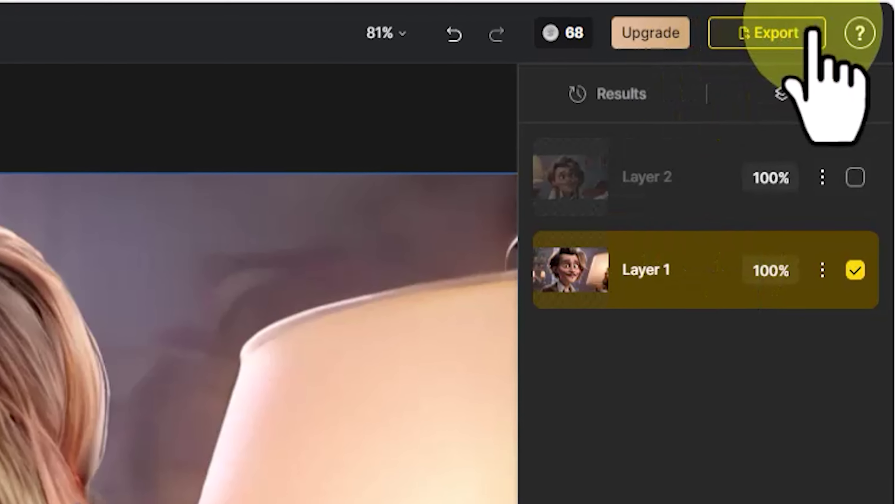
click(825, 47)
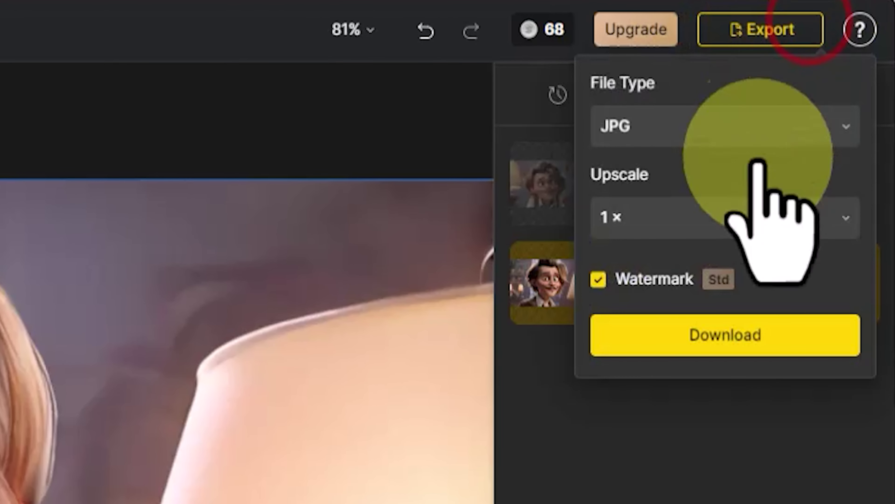
click(814, 335)
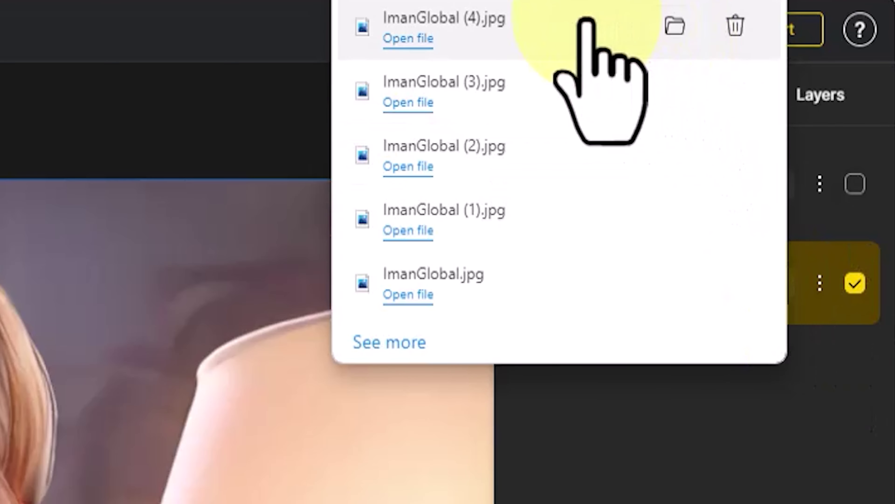
Step: Inspect ImanGlobal (4).jpg in Photos, then close it and the downloads list
click(585, 16)
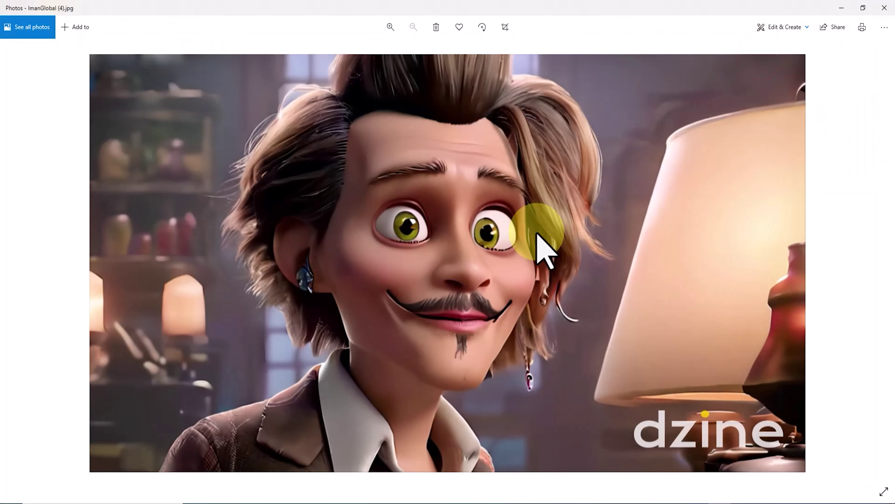
scroll(537, 233, up, 2)
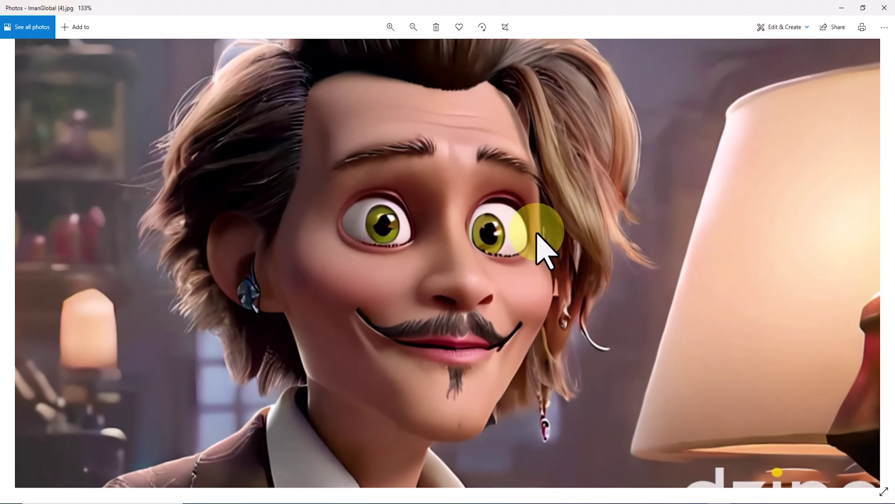
scroll(554, 240, down, 2)
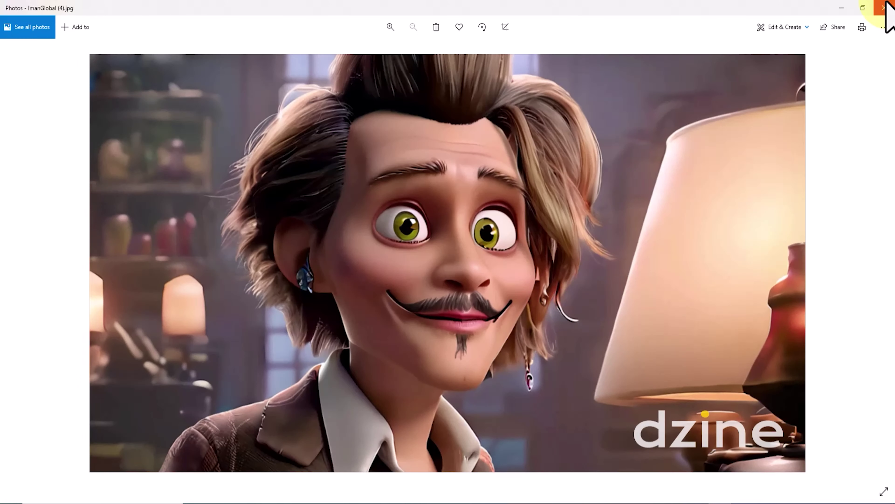
click(884, 8)
click(825, 23)
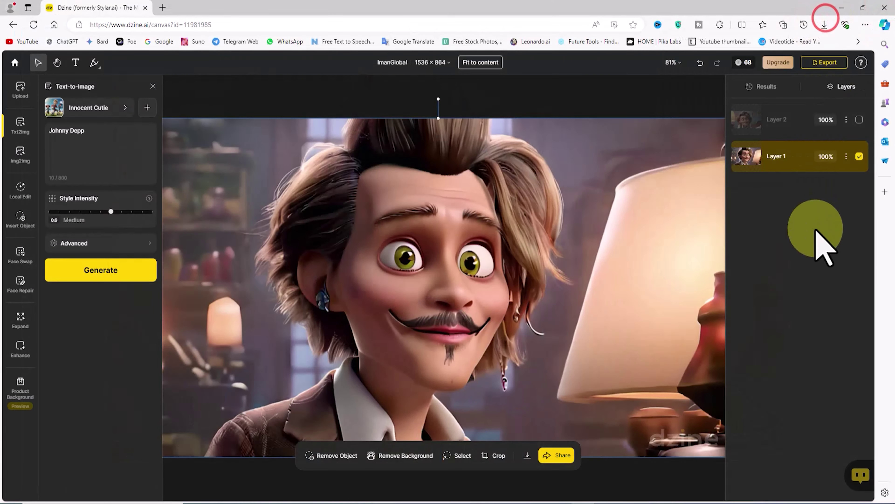
Step: Append 'happy, smile, glad, excited' to the prompt and generate four new portraits
click(772, 84)
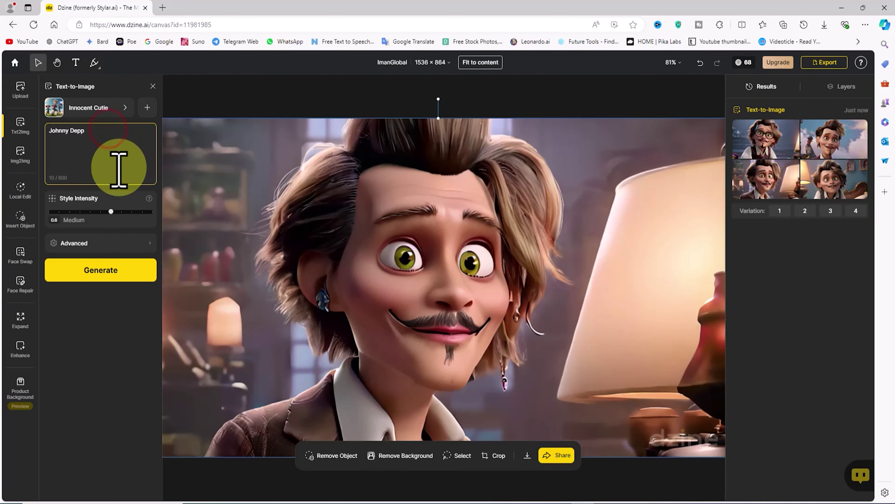
text(appy , smil)
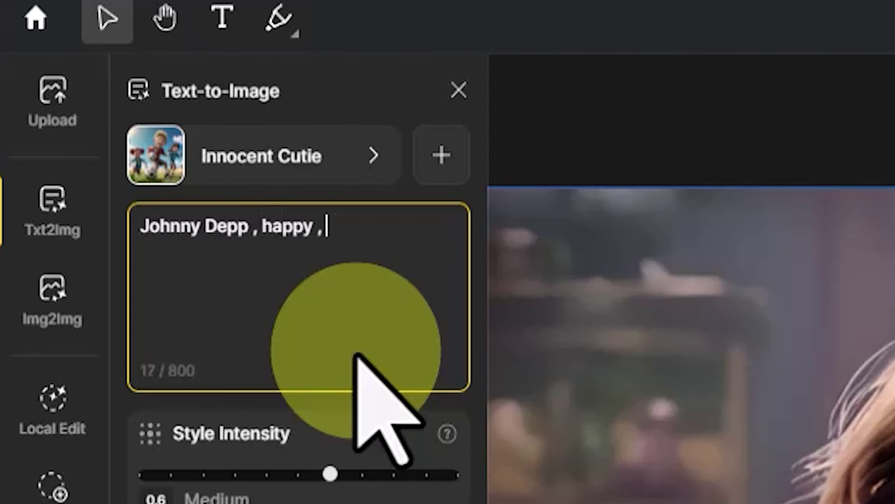
text(e , glad , )
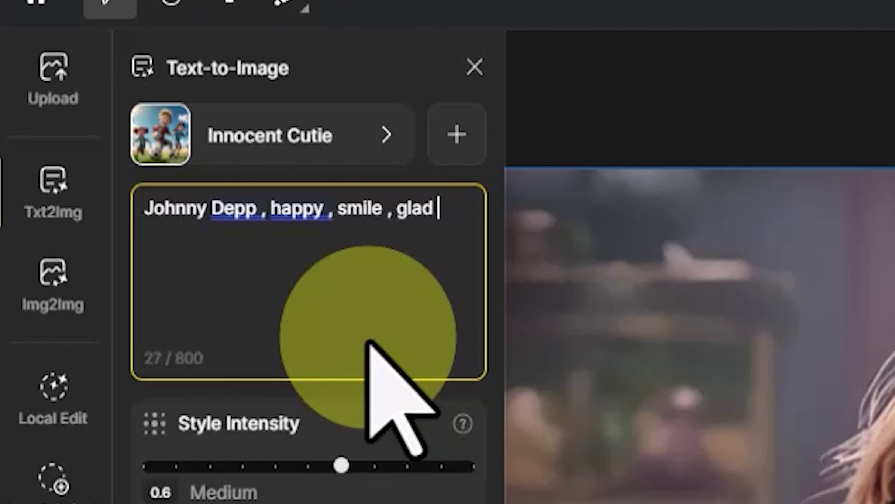
text(excited)
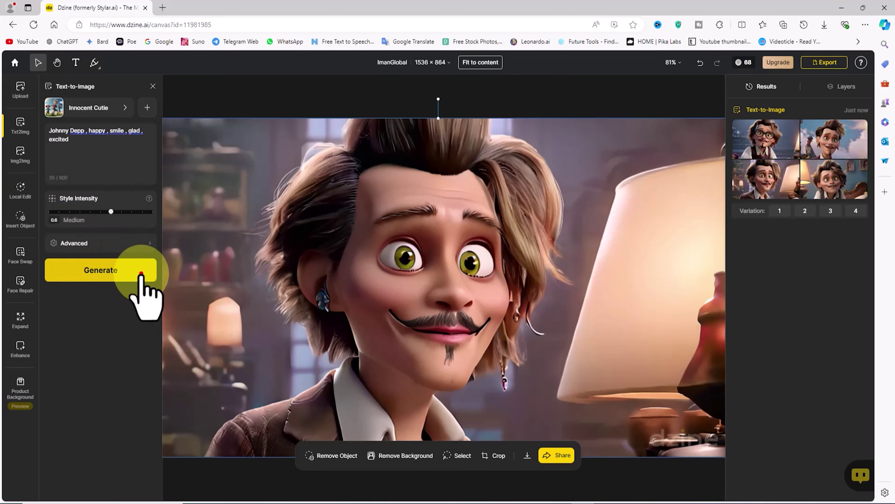
click(141, 273)
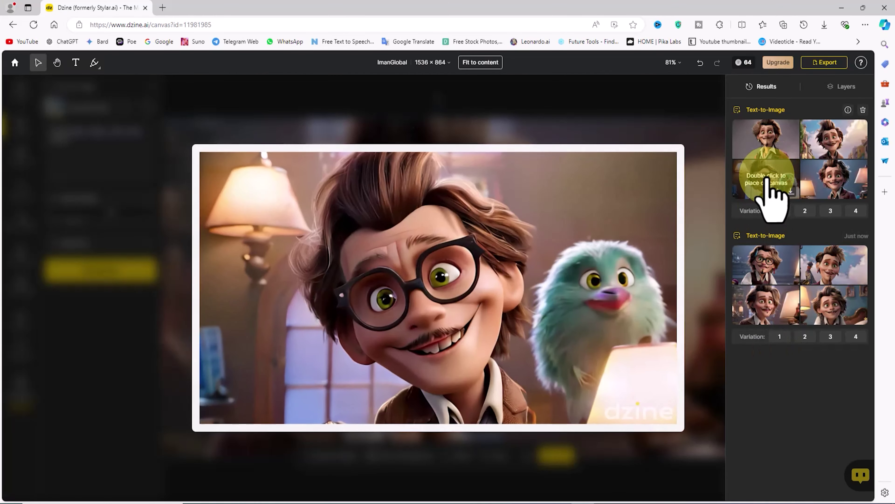
mouse_move(712, 289)
mouse_move(784, 141)
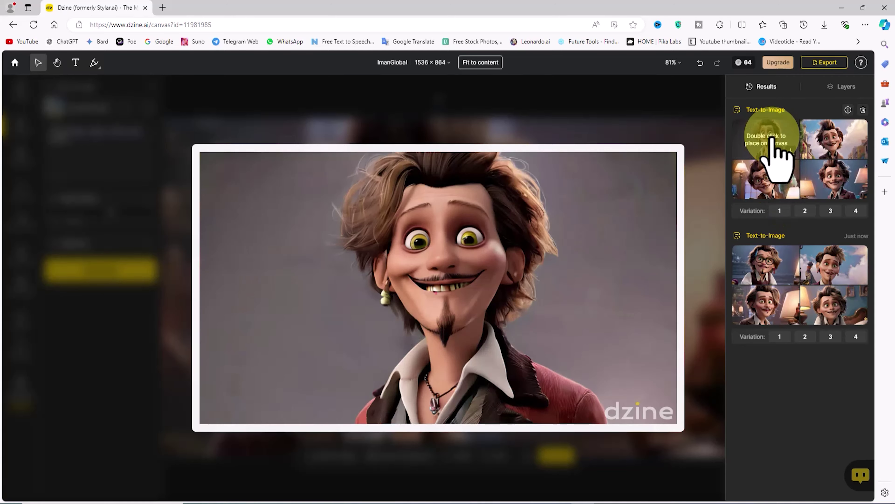
Step: Place the grinning goatee portrait as Layer 3 and download the canvas as a JPG
double_click(775, 136)
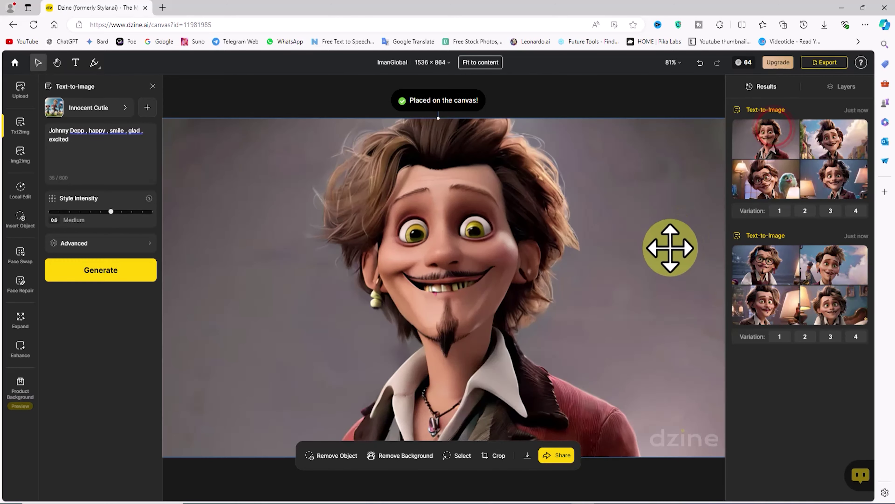
click(845, 87)
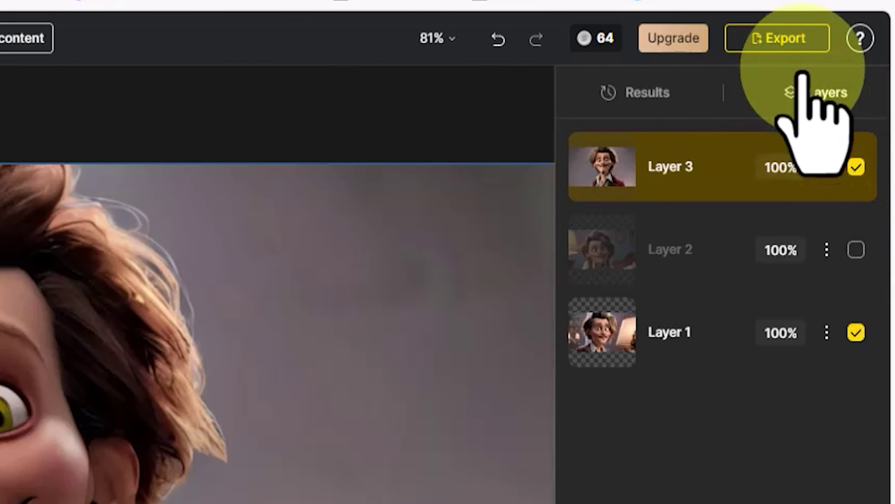
click(818, 38)
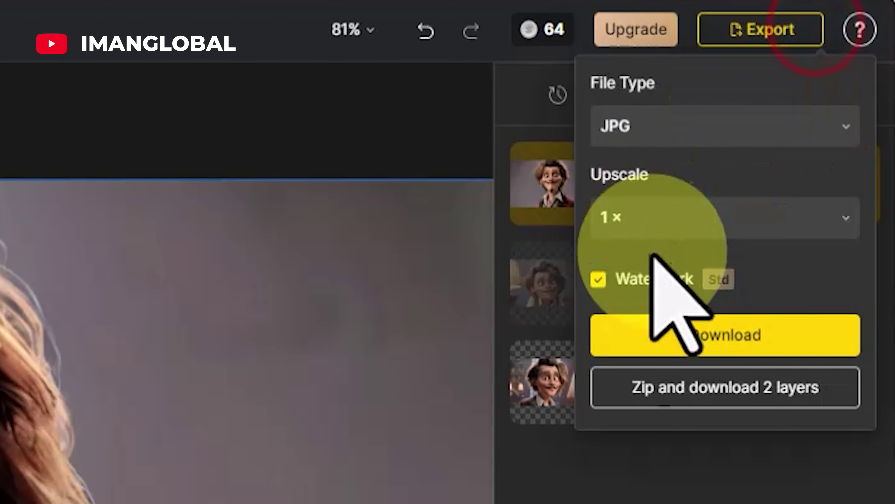
click(801, 335)
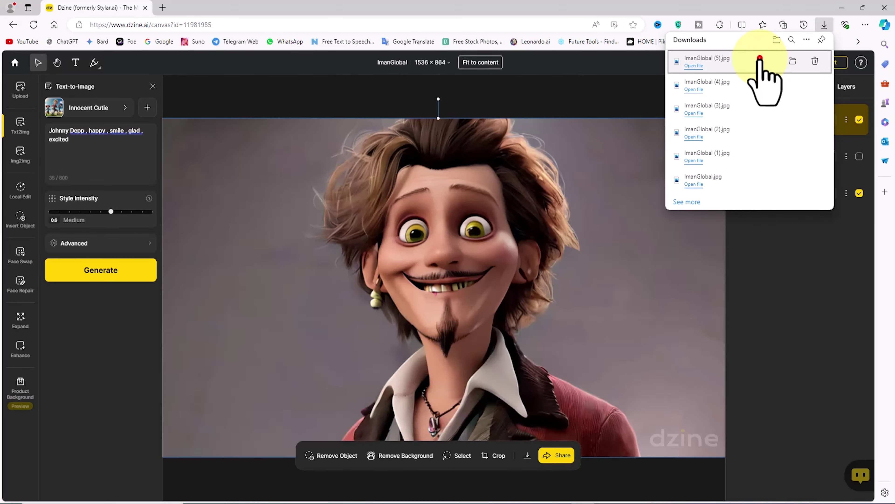
Step: Check ImanGlobal (5).jpg in Photos, then close it and the downloads list
click(760, 60)
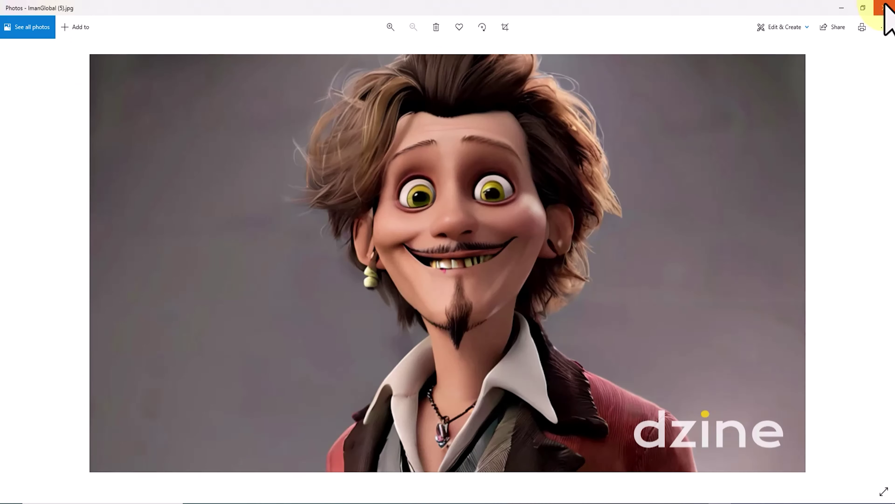
click(886, 7)
click(824, 25)
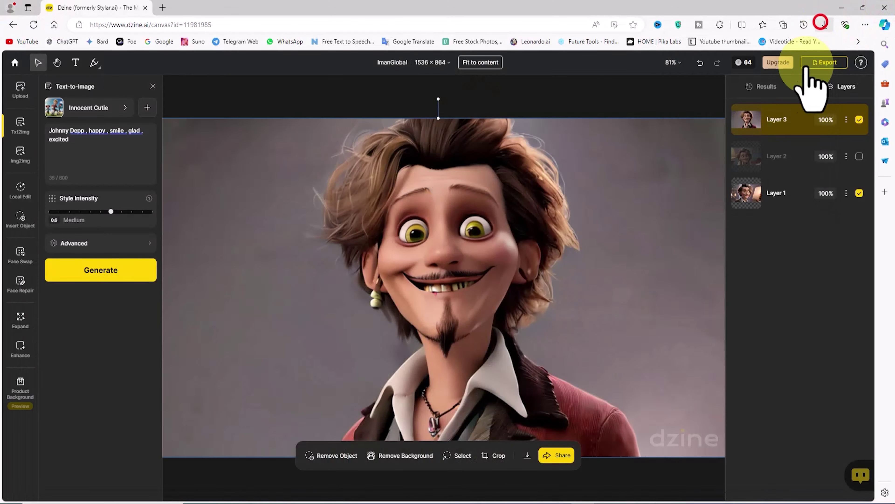
Step: Hide Layers 3 and 2 so only the Layer 1 portrait shows
click(859, 120)
click(859, 157)
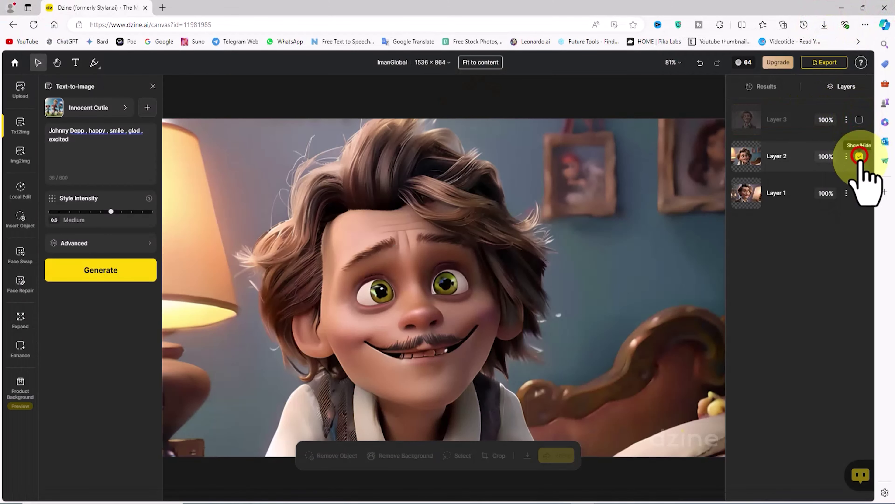
click(860, 156)
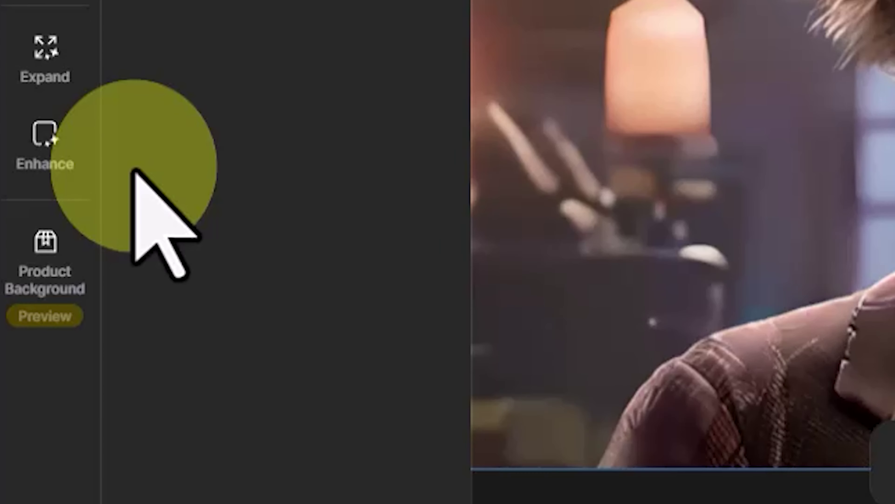
Step: Enhance the portrait with Portrait Mode on, compare before and after, and place it on canvas
mouse_move(21, 349)
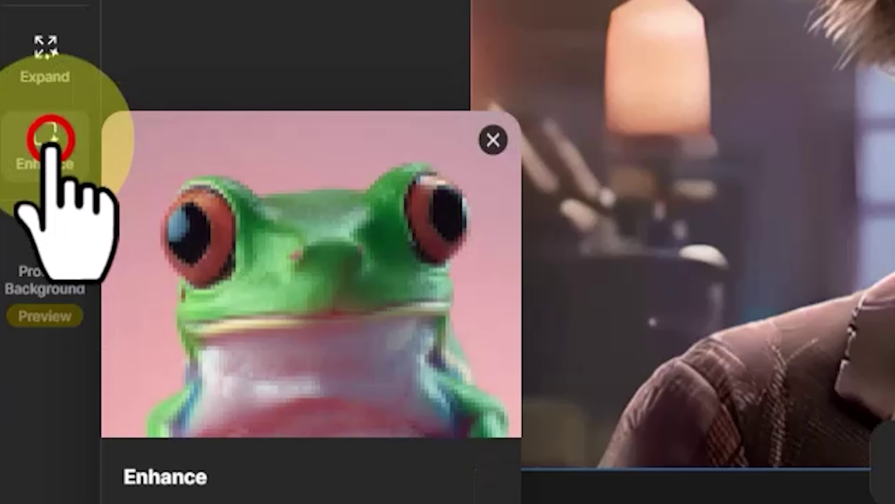
click(50, 141)
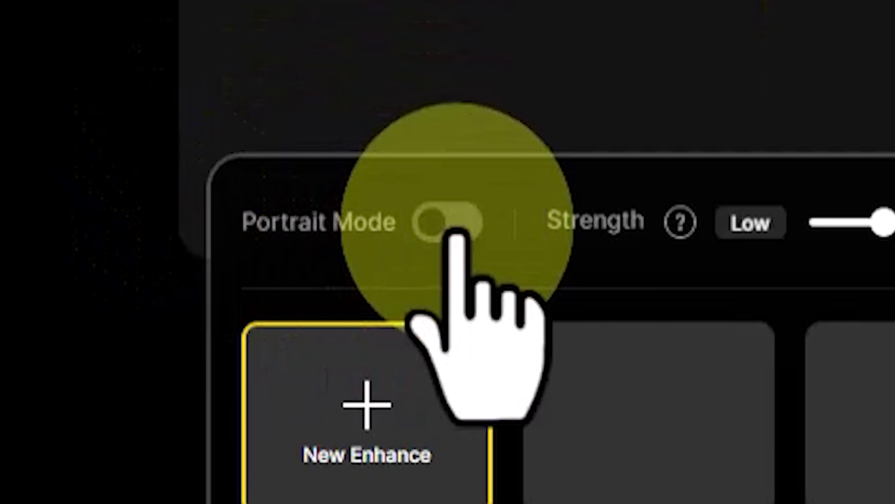
click(451, 229)
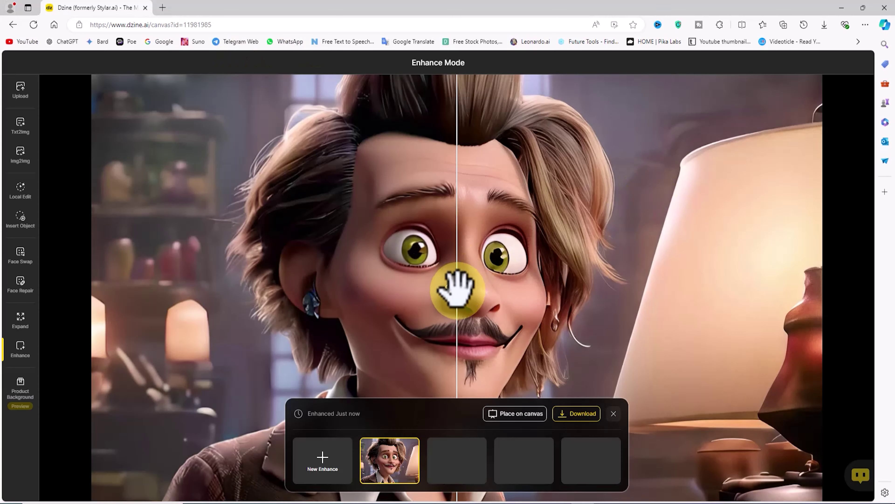
drag(458, 289, 197, 294)
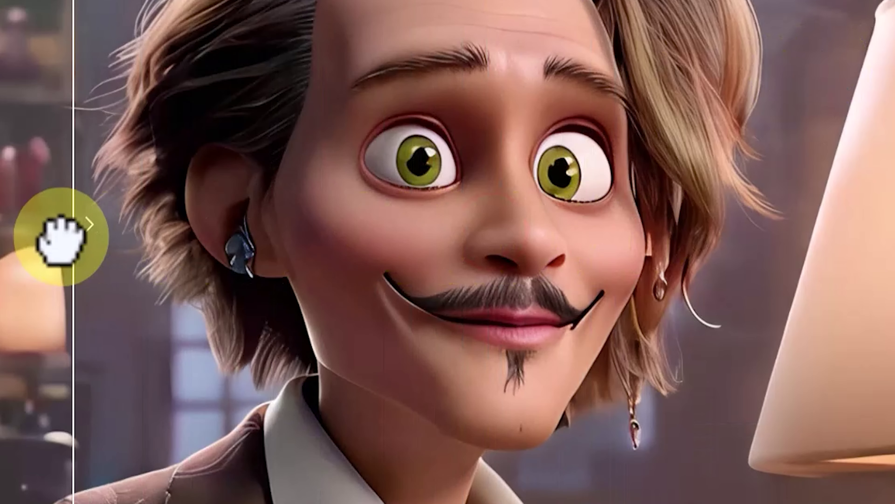
drag(62, 240, 0, 302)
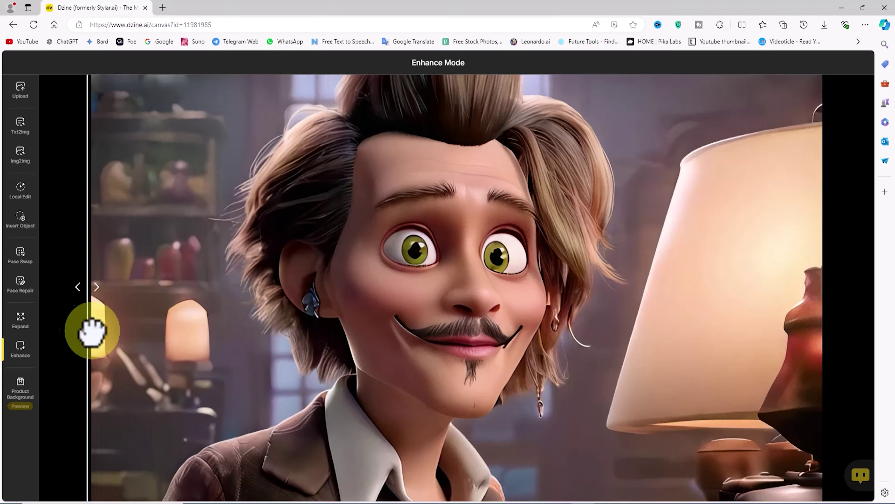
drag(91, 332, 492, 320)
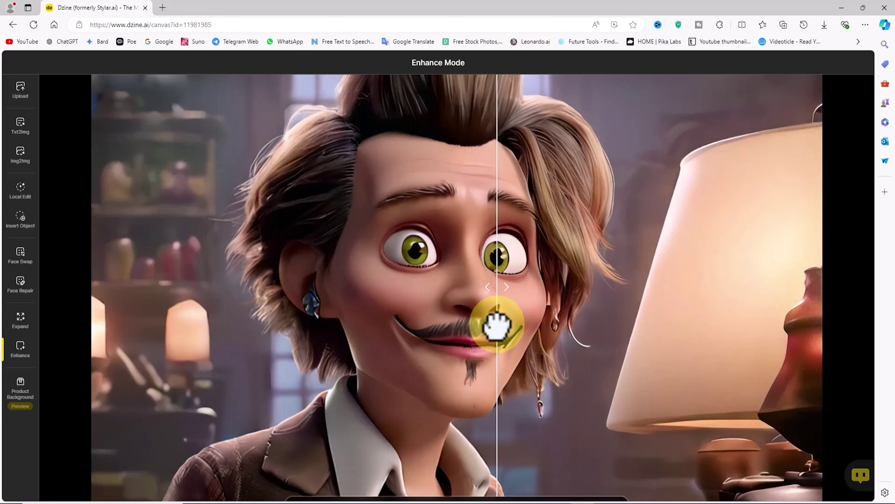
click(529, 414)
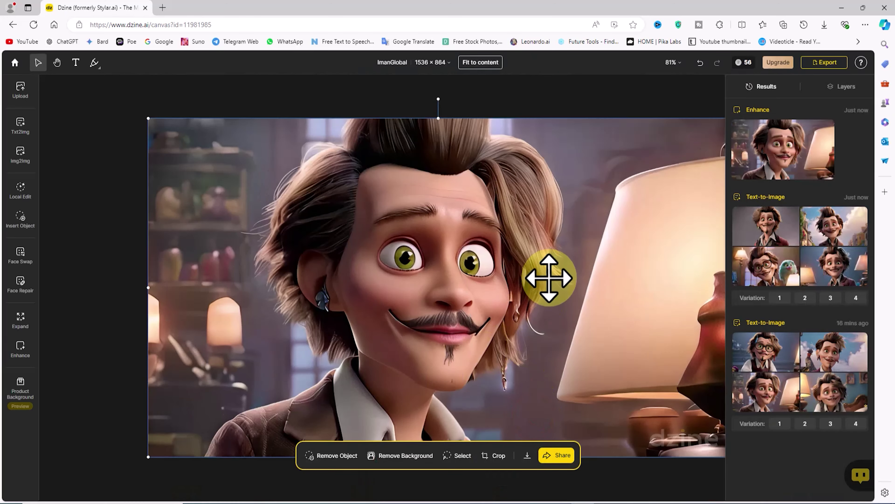
mouse_move(771, 144)
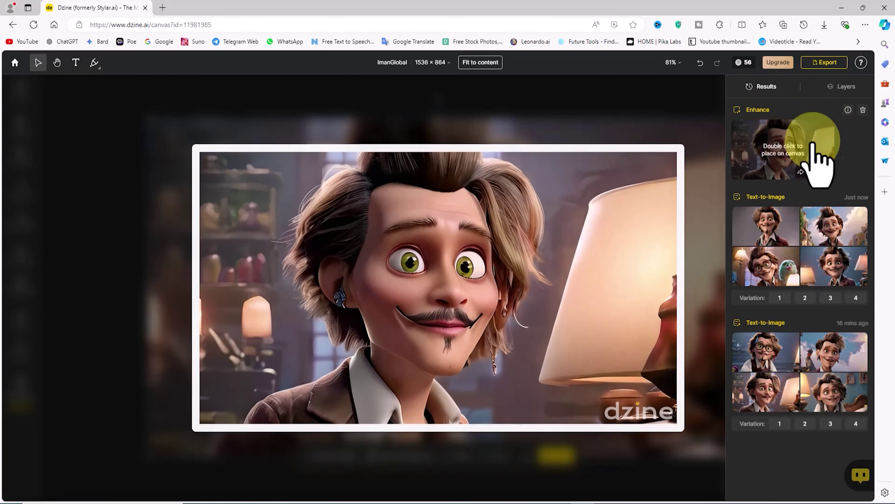